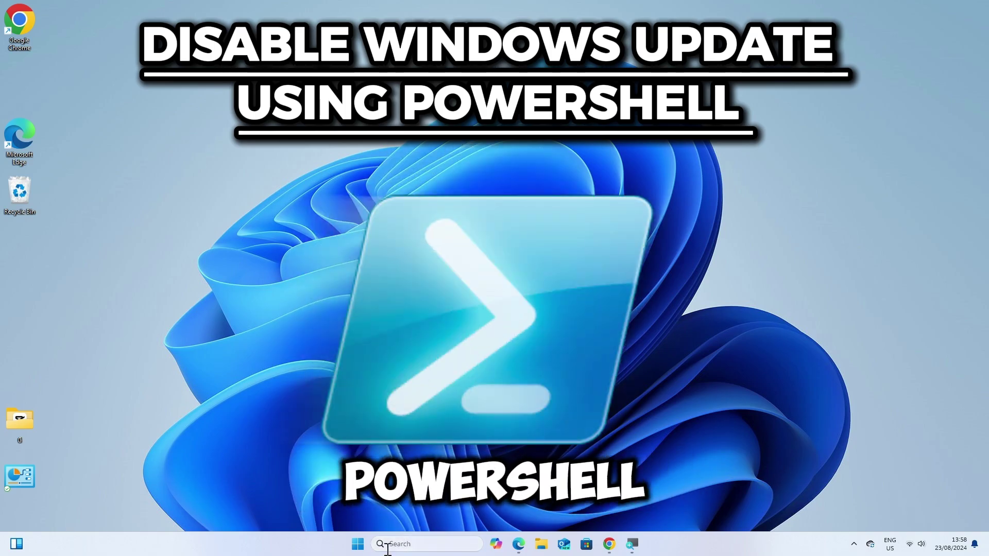
Step: Start a Windows search for PowerShell from the taskbar Search box
click(398, 544)
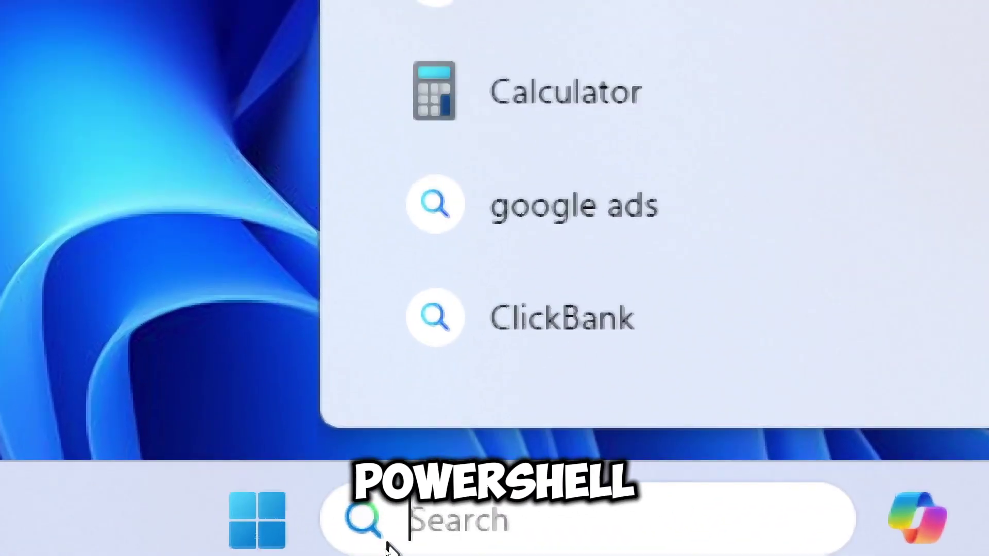
text(Po)
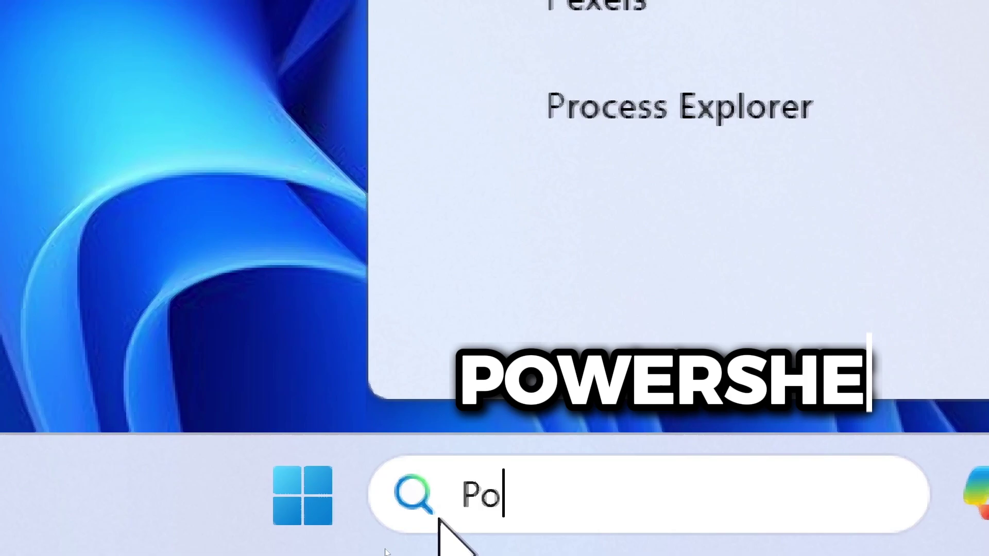
text(werS)
text(he)
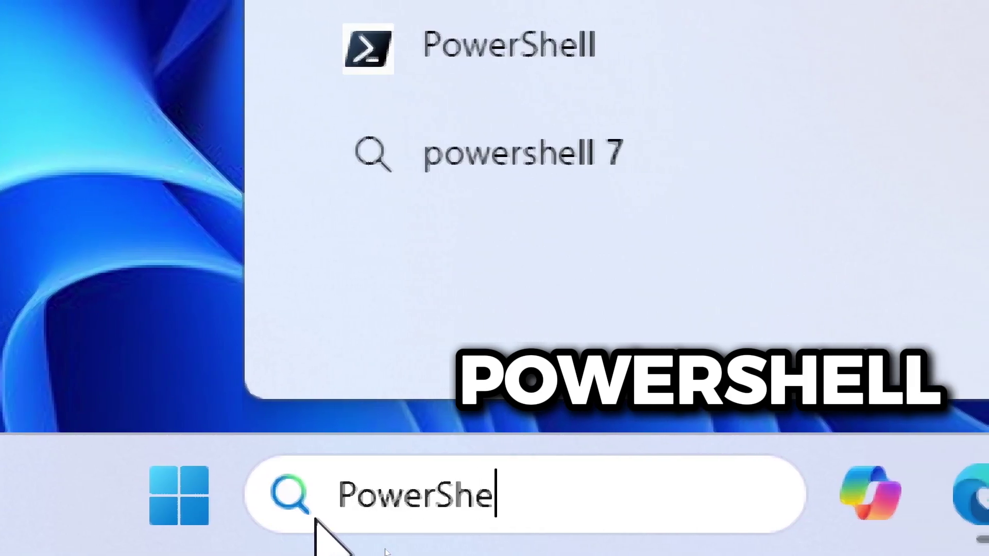
text(ll)
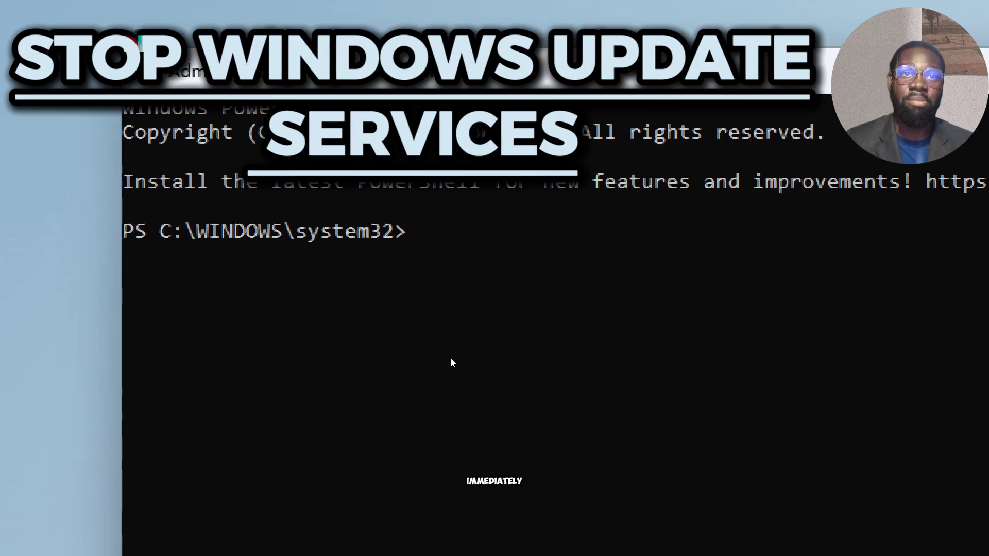
text(Stop-)
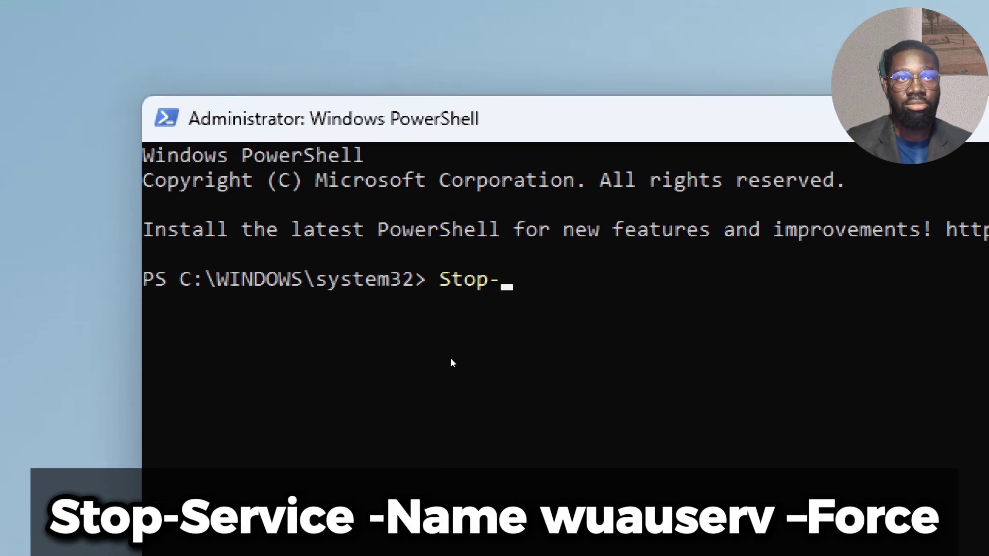
text(Servi)
text(ce )
text(-)
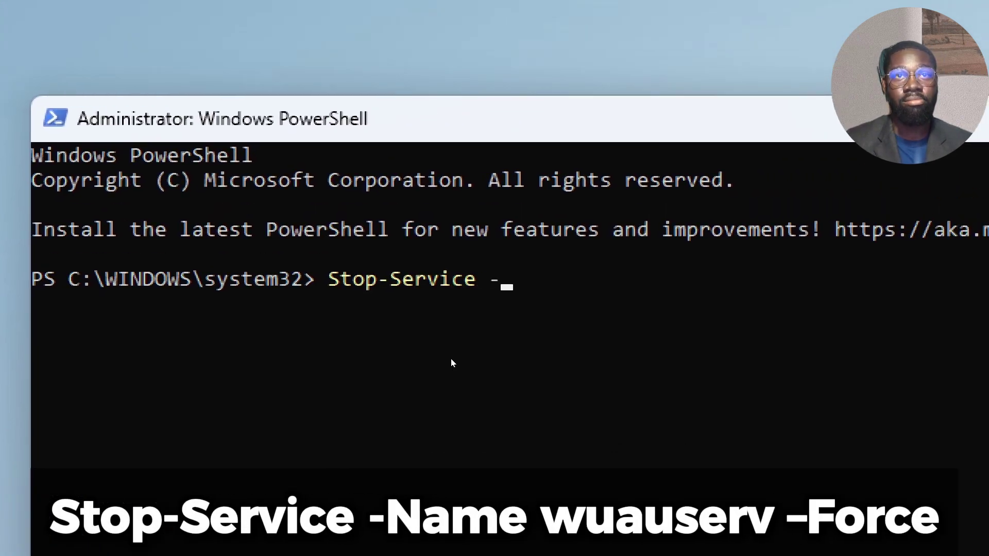
text(Nam)
text(e w)
text(uause)
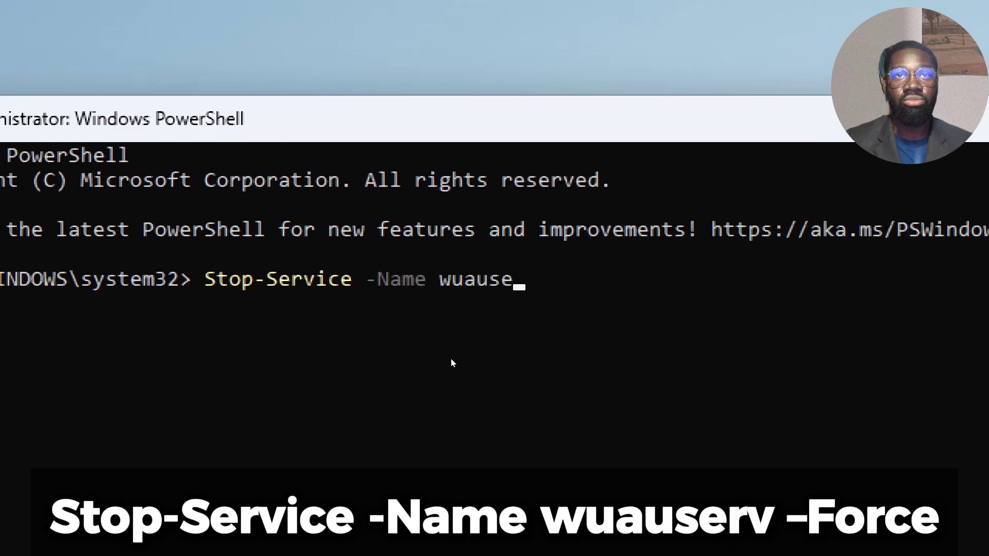
text(rv -Force)
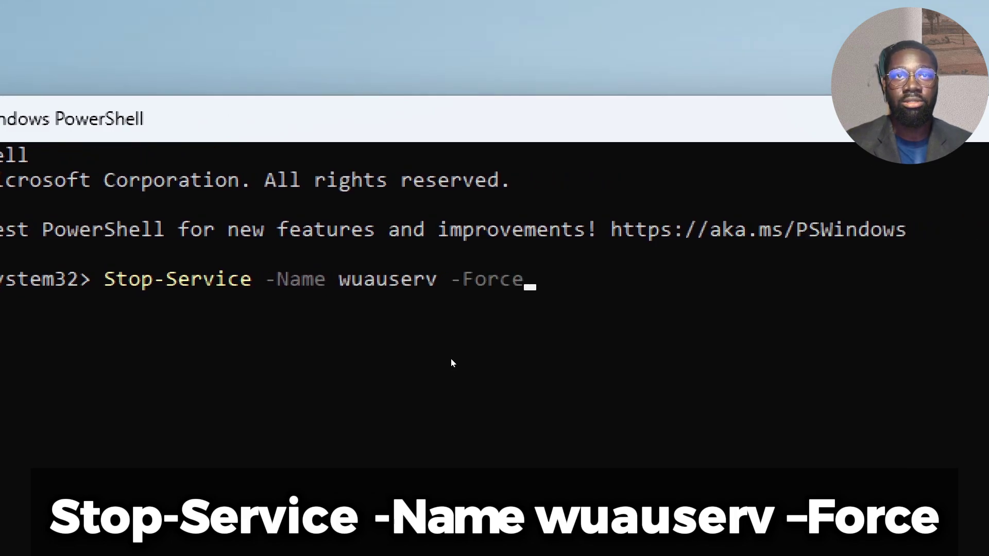
Step: Run Stop-Service -Name wuauserv -Force in an administrator PowerShell
key(Return)
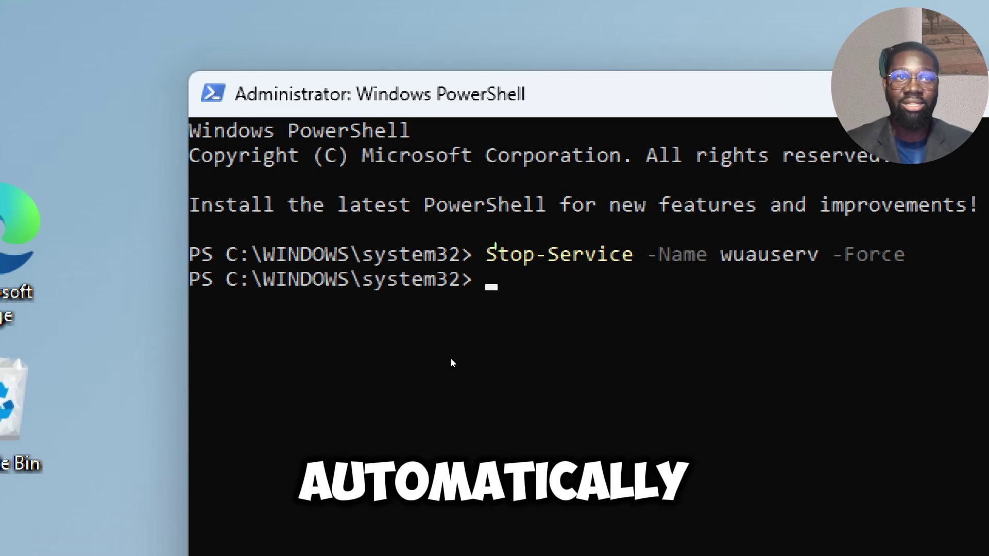
text(S)
text(et-)
text(Serv)
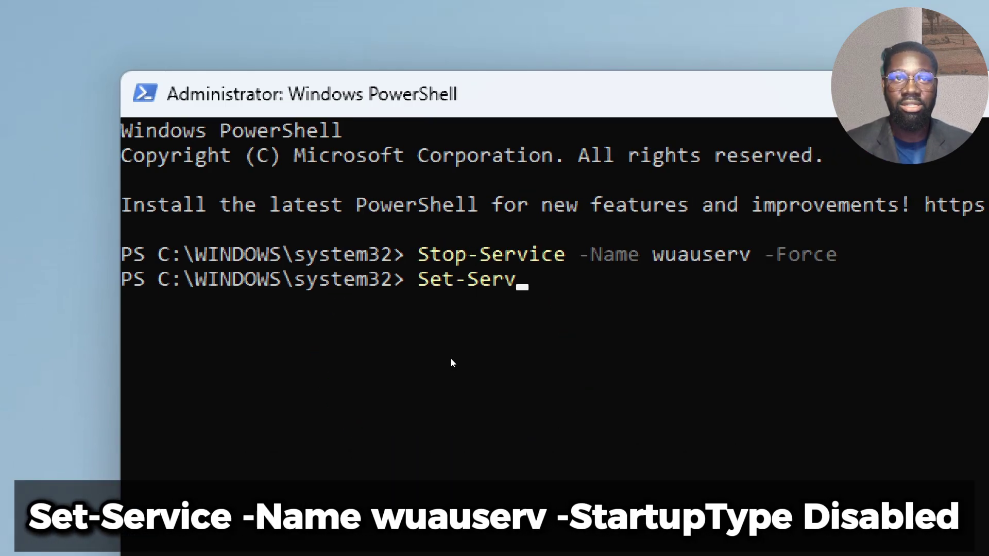
text(ice )
text(-N)
text(ame)
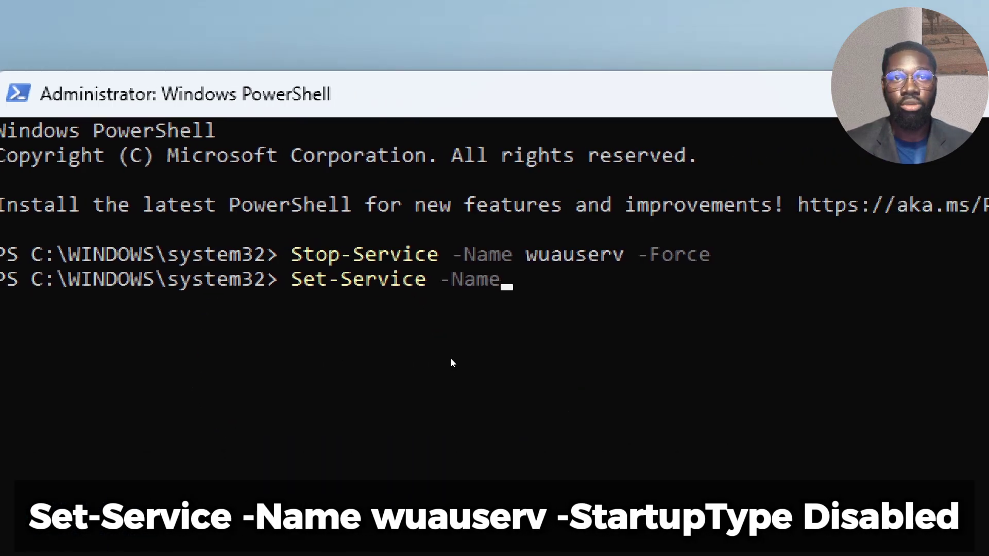
text( wuau)
text(ser)
text(v)
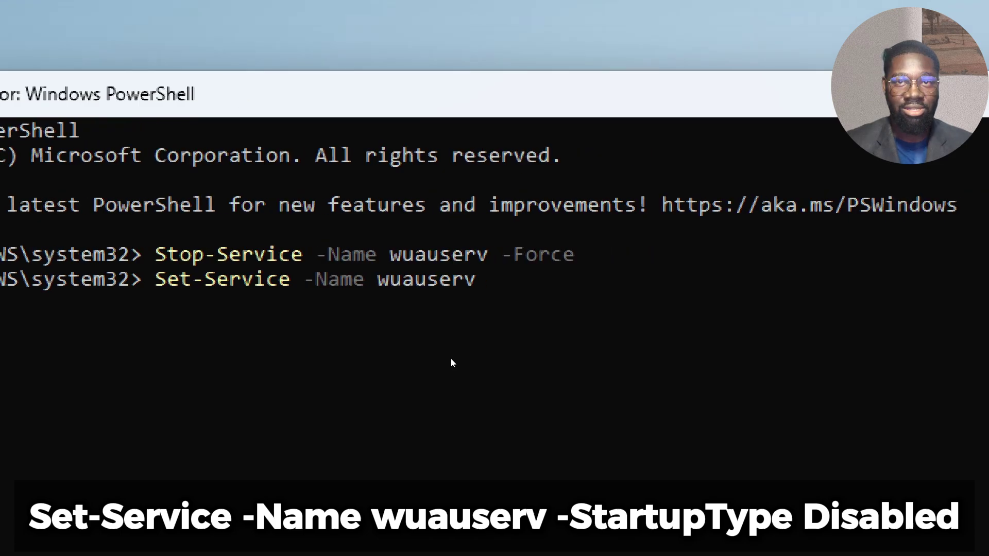
text( -St)
text(art)
text(upTyp)
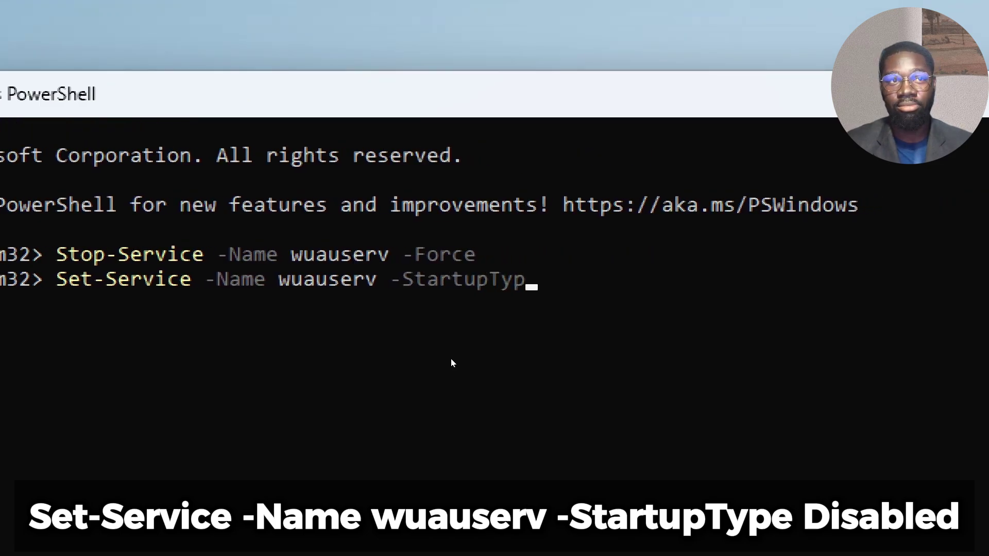
text(e Disable)
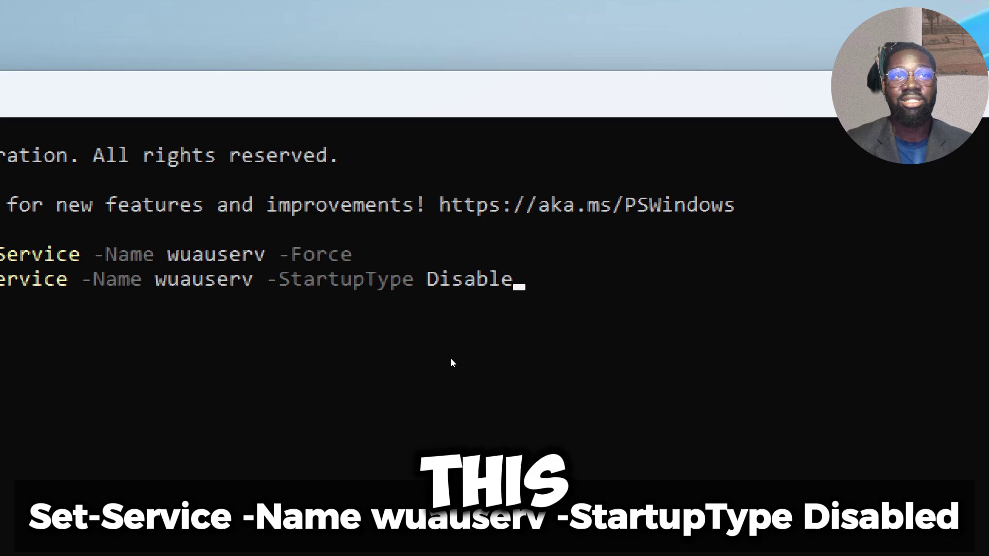
text(d)
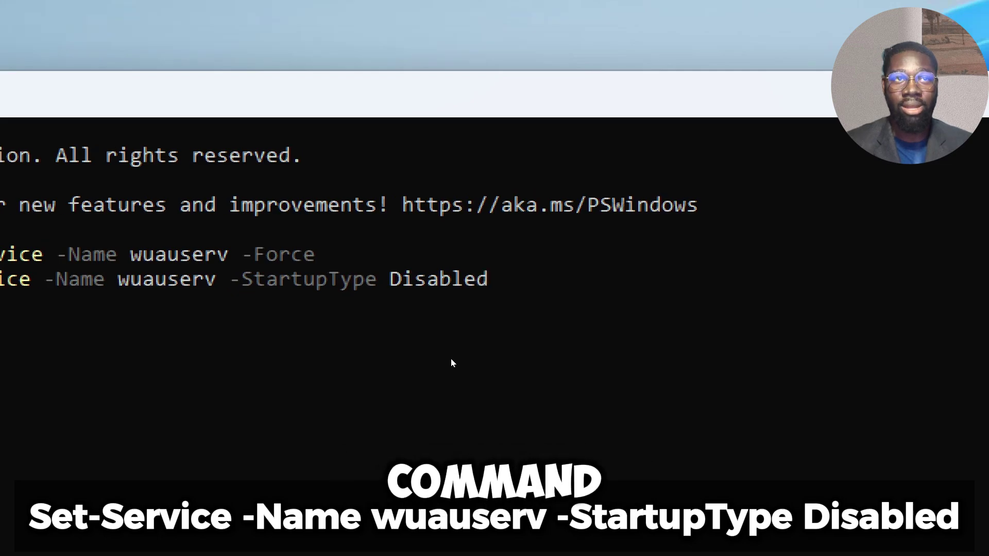
Step: Run Set-Service -Name wuauserv -StartupType Disabled
key(Return)
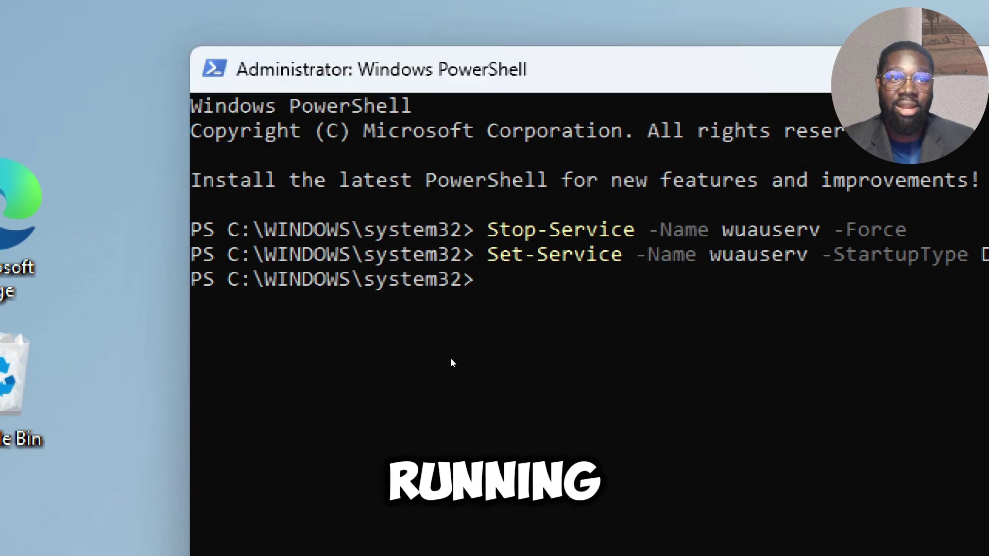
text(G)
text(et)
text(-Serv)
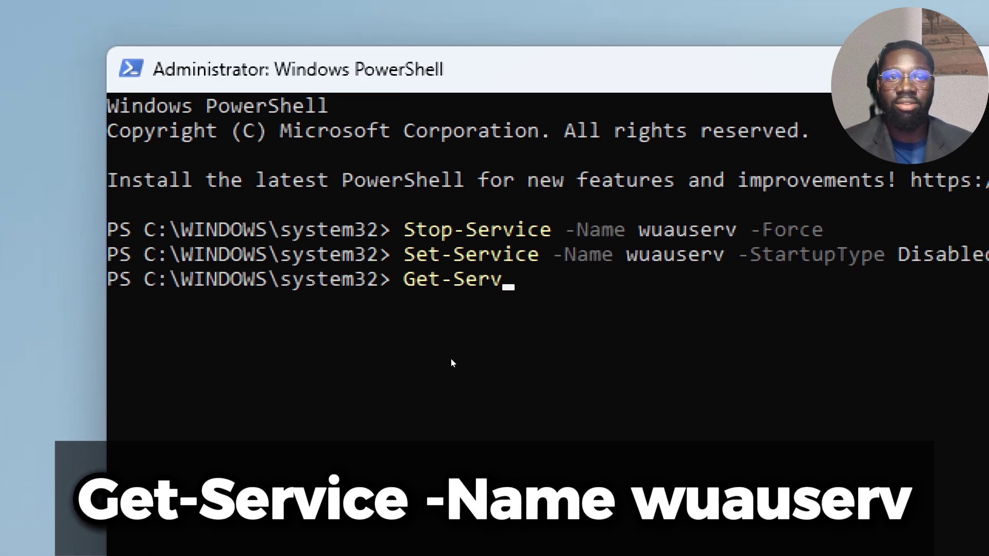
text(ice)
text( -)
text(Name w)
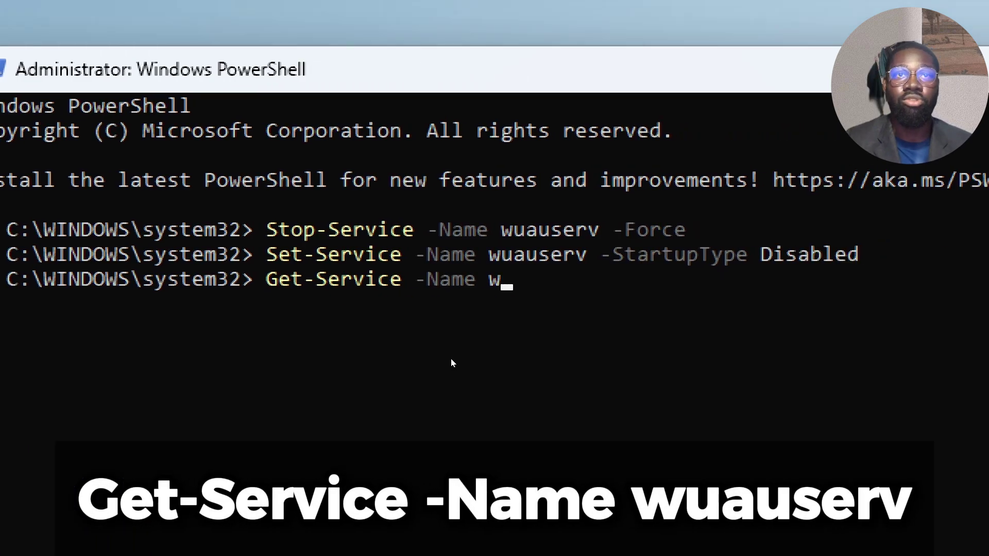
text(uauserv)
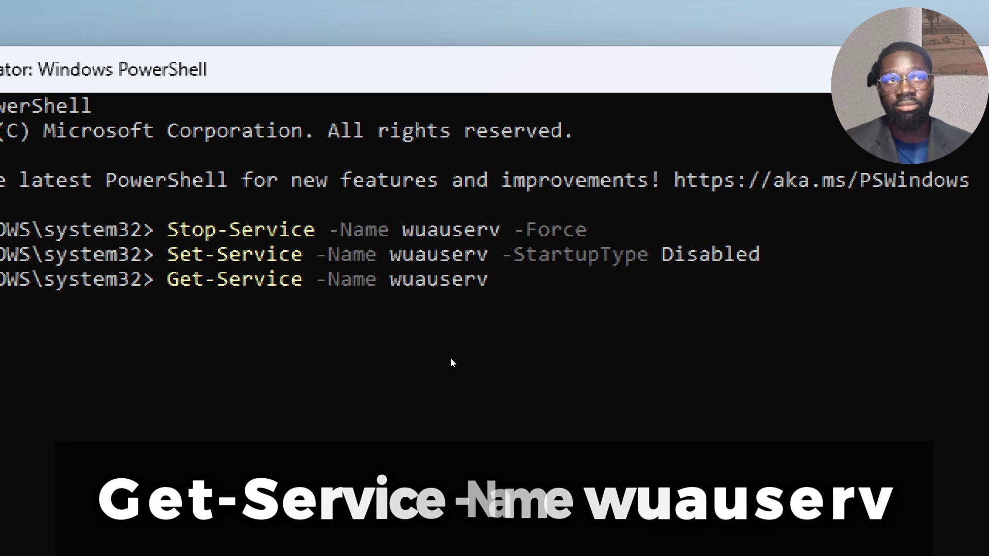
Step: Run Get-Service -Name wuauserv to confirm Windows Update is Stopped
key(Return)
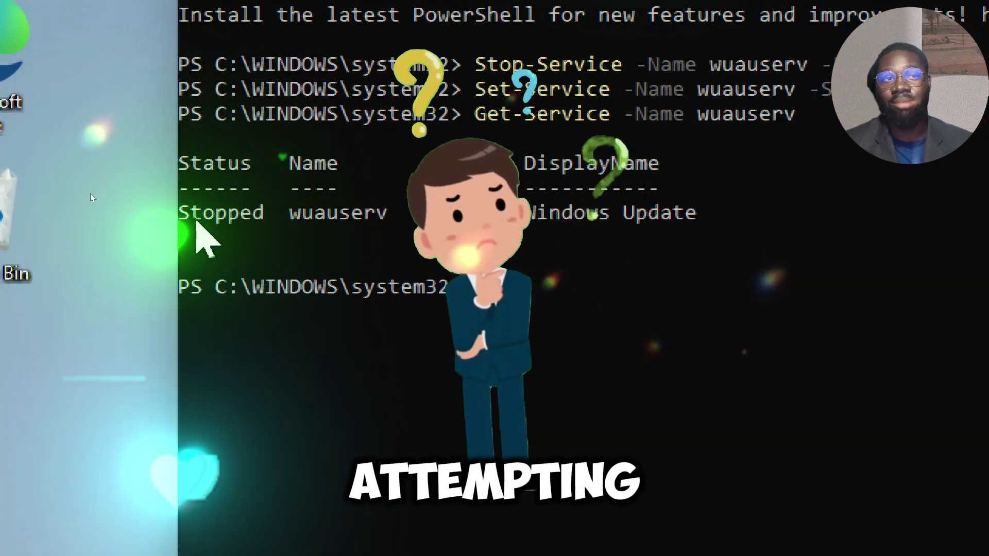
Step: Select the output row showing wuauserv Stopped as Windows Update
drag(186, 220, 283, 218)
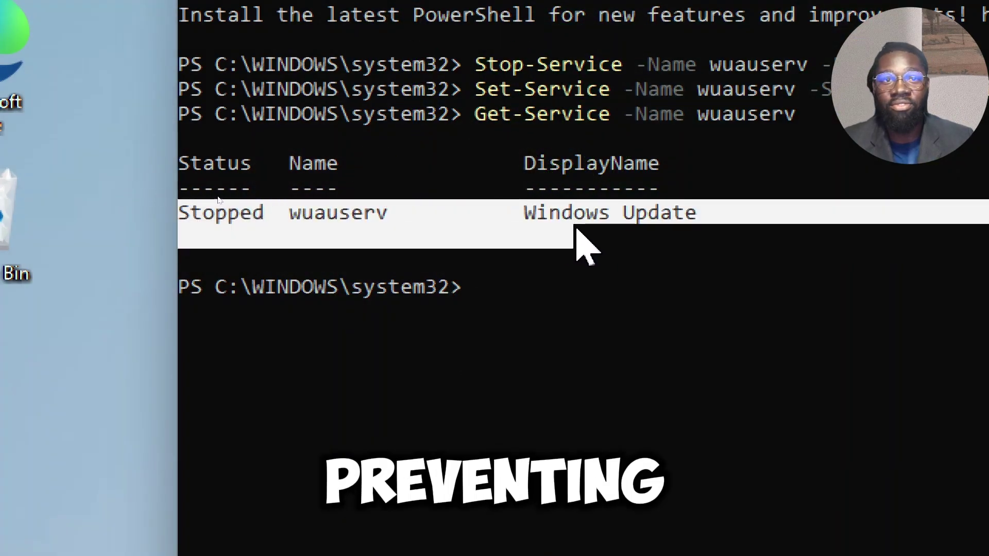
drag(282, 218, 648, 224)
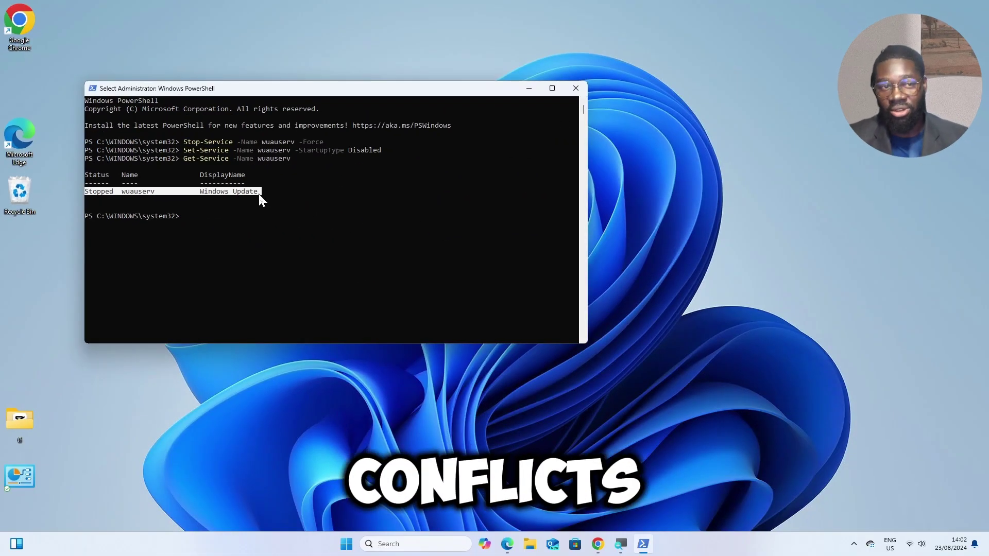